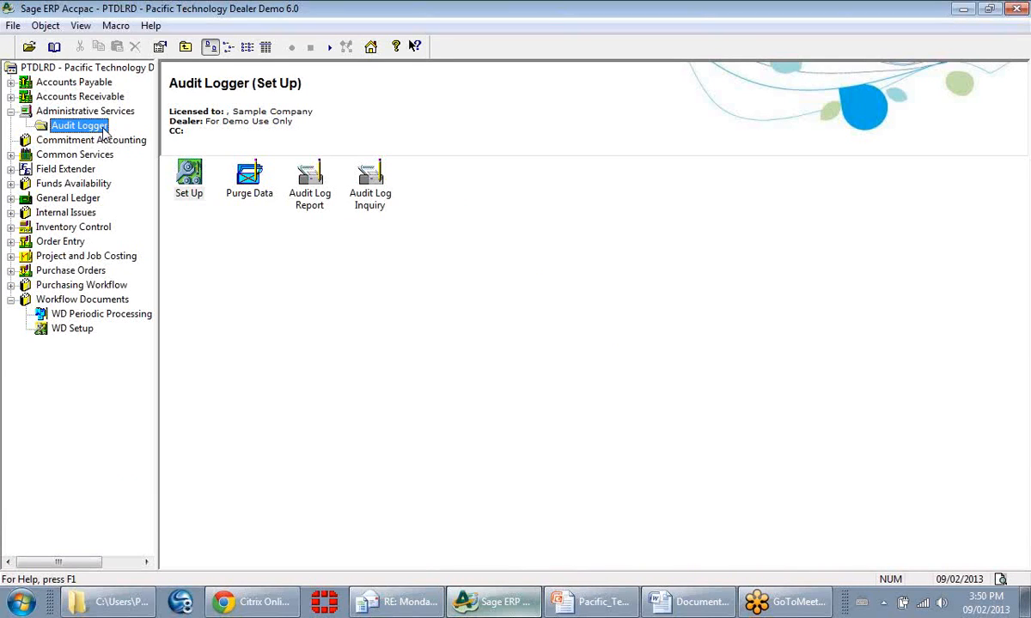
# Step: Open the Audit Logger setup and display the audit field settings for the Vendors view under A/P Vendors
pyautogui.click(183, 175)
pyautogui.doubleClick(184, 174)
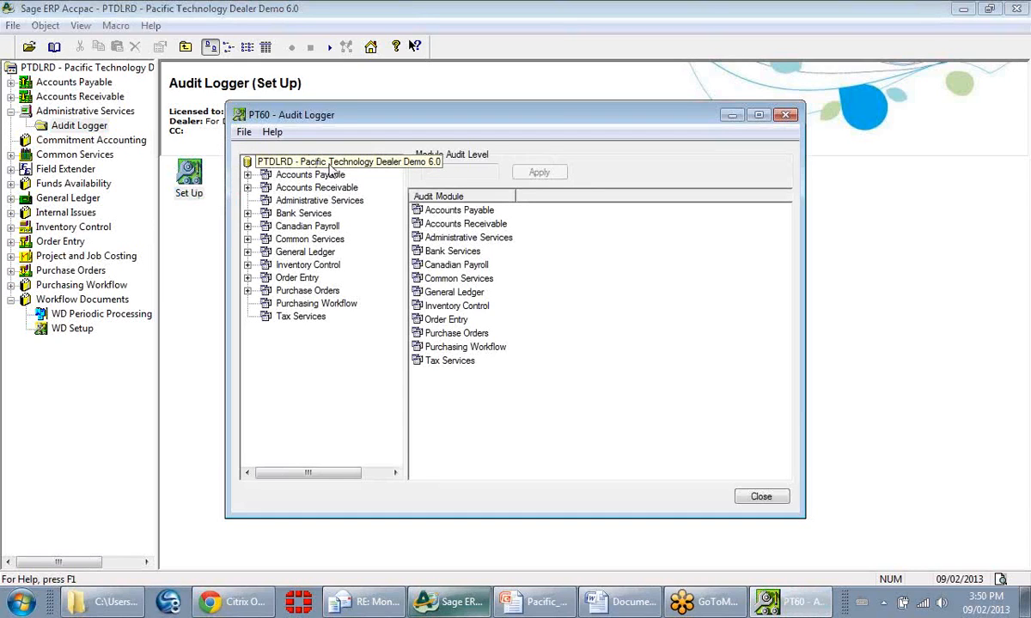
pyautogui.click(247, 175)
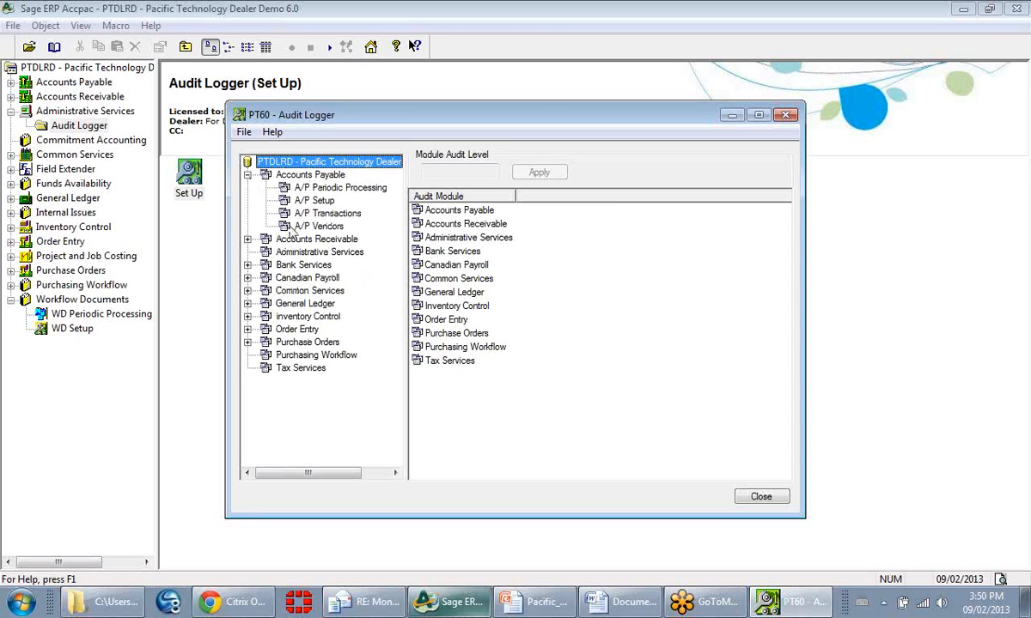
pyautogui.click(313, 226)
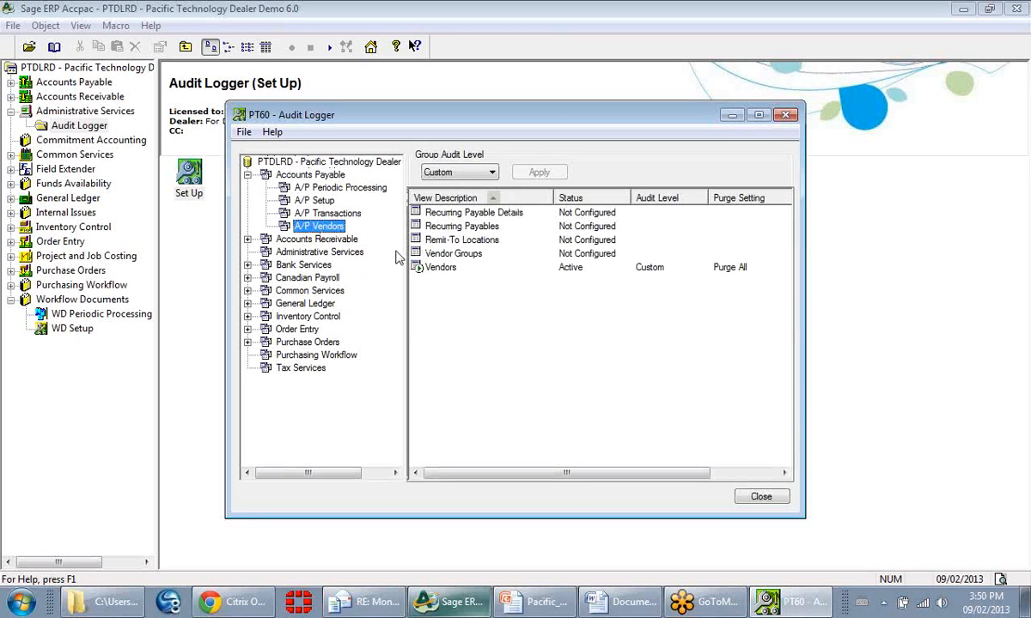
pyautogui.doubleClick(440, 268)
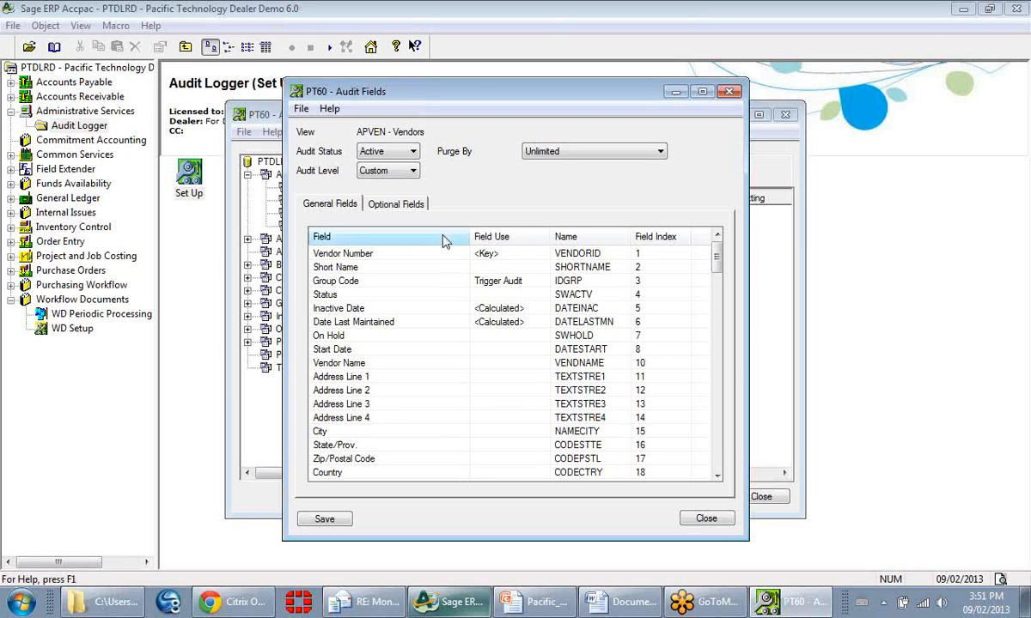
# Step: Choose the Custom audit level, set the Start Date field to Trigger Audit, and view the Purge By options
pyautogui.click(413, 171)
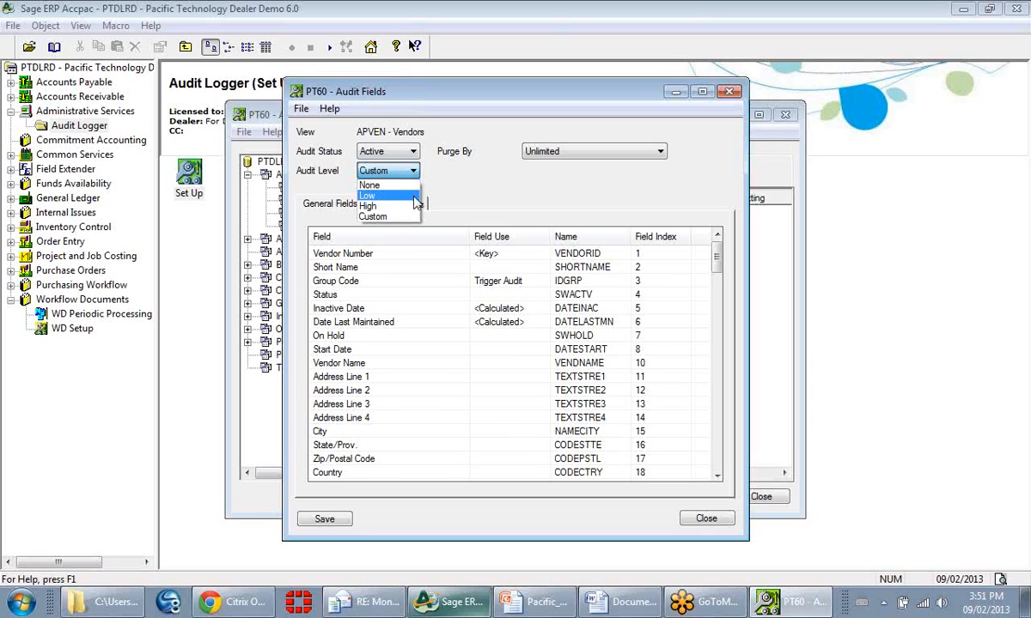
pyautogui.click(411, 216)
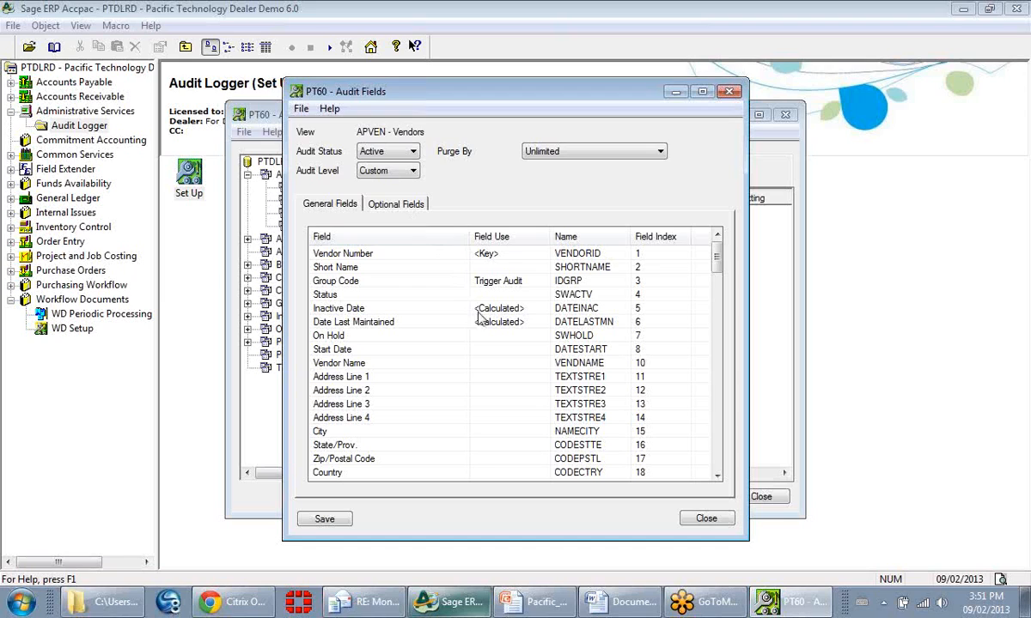
pyautogui.click(531, 351)
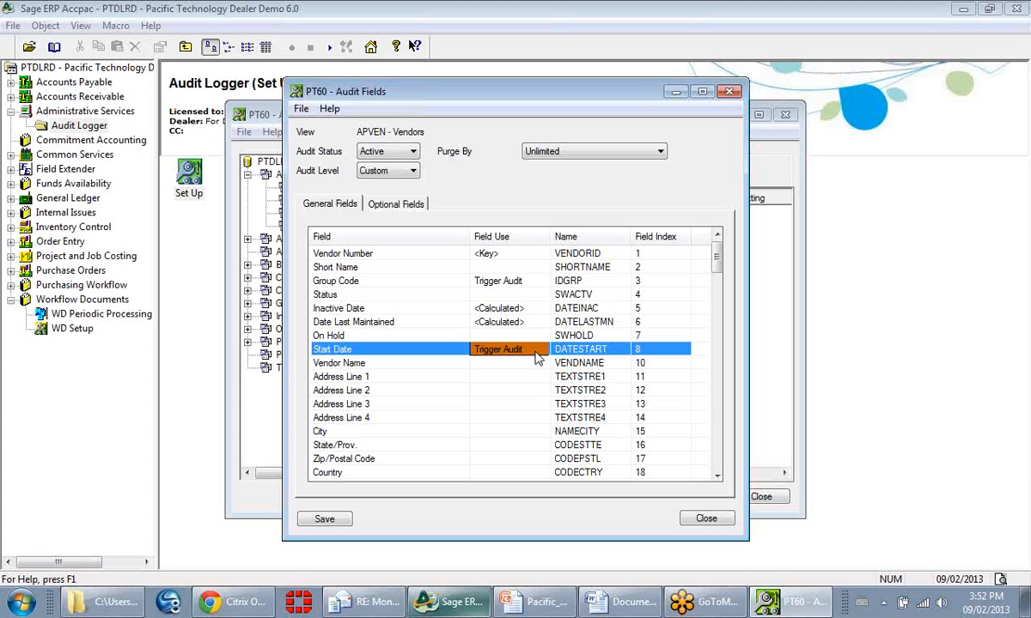
pyautogui.click(660, 153)
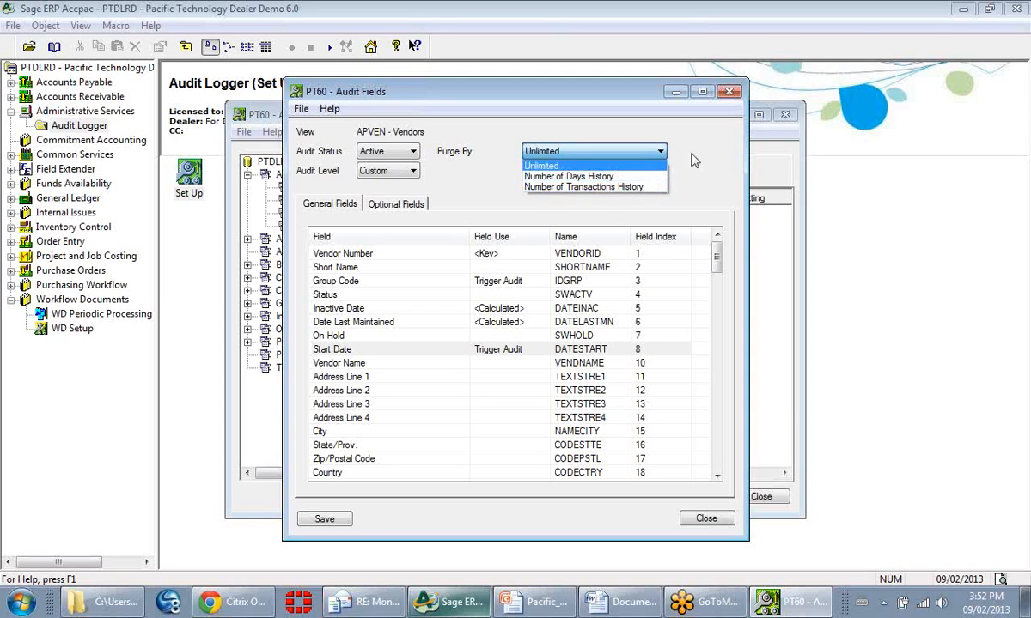
# Step: Discard the changes to the Vendors audit settings and close the Audit Logger setup
pyautogui.click(731, 92)
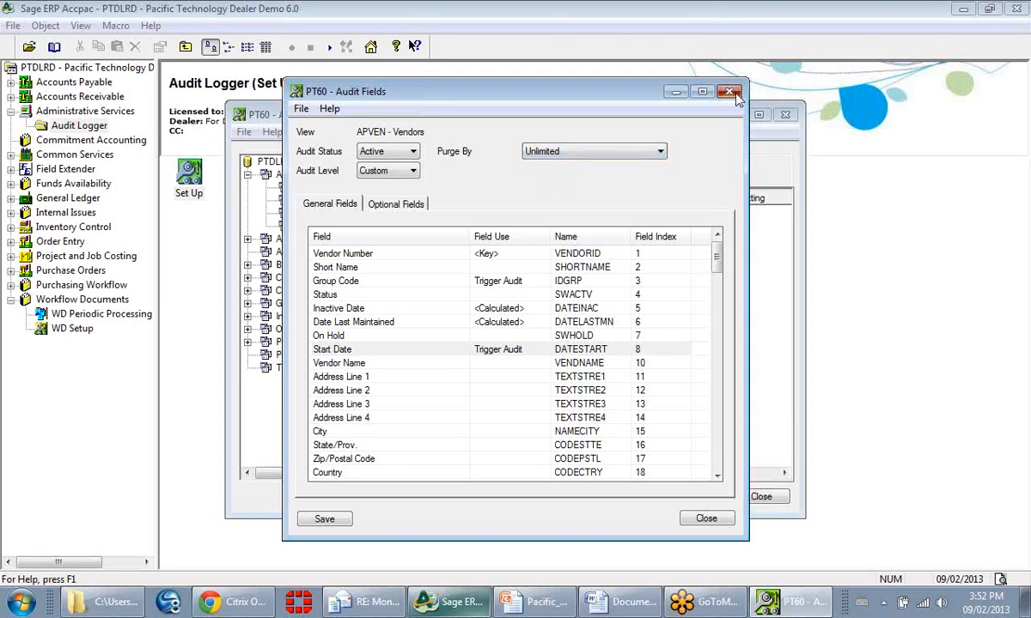
pyautogui.click(731, 93)
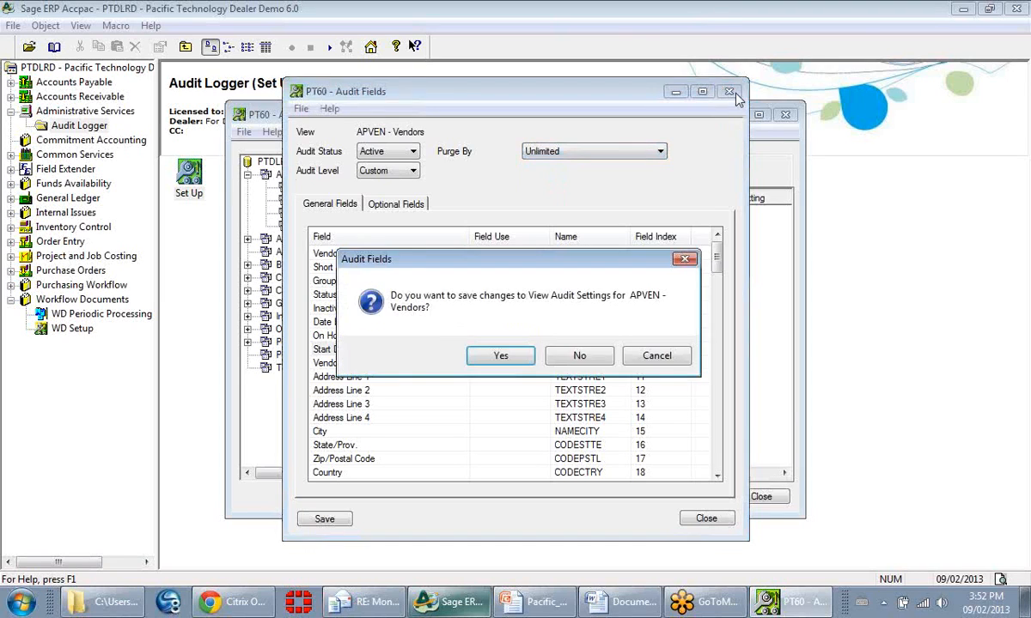
pyautogui.click(589, 355)
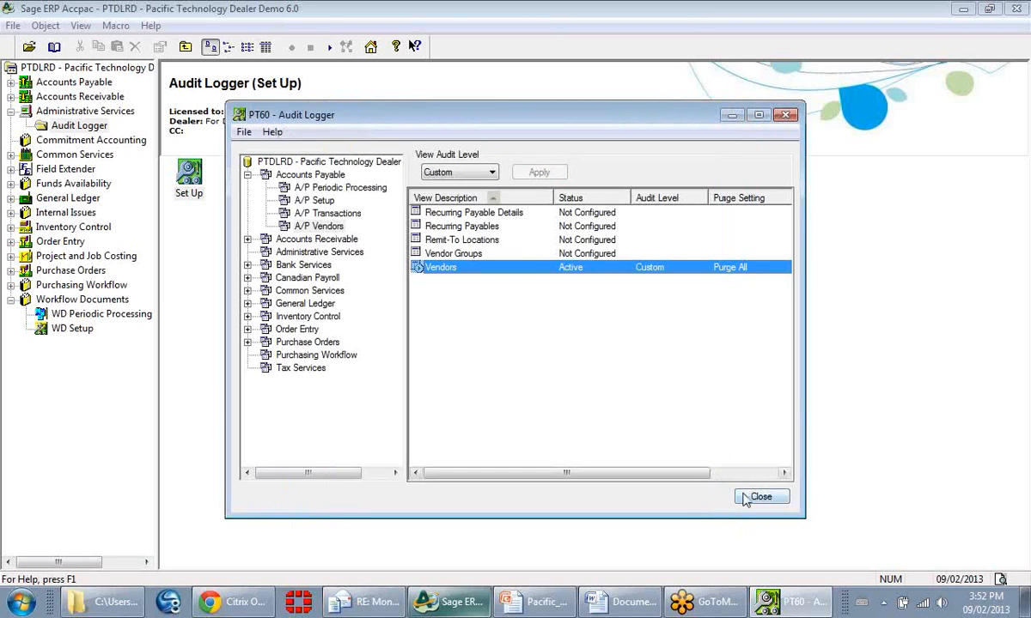
pyautogui.click(760, 498)
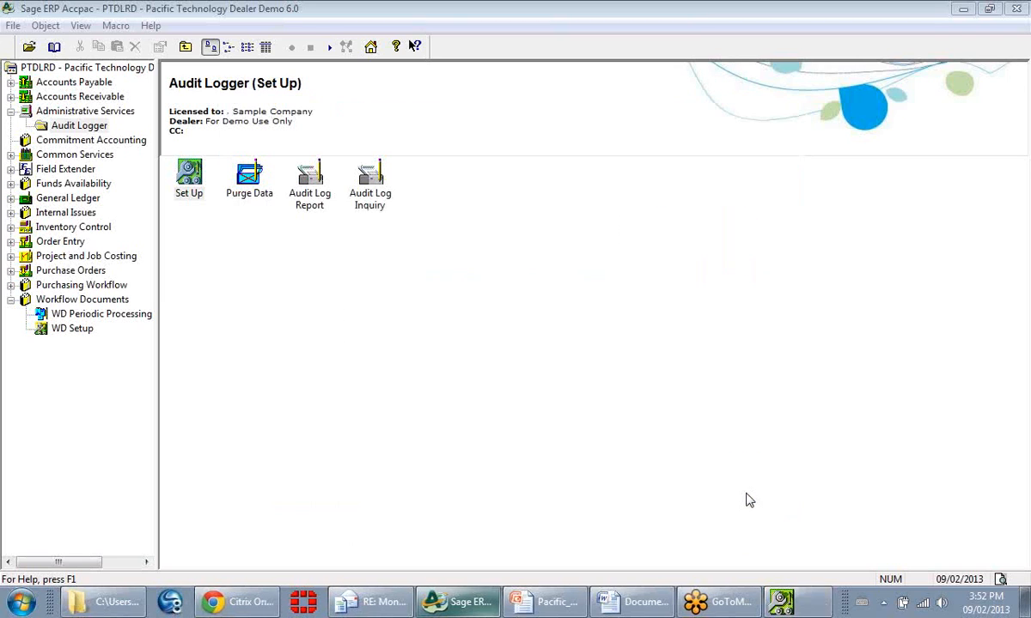
# Step: Generate the Audit Log Report preview with all operations included and changed fields only
pyautogui.doubleClick(296, 203)
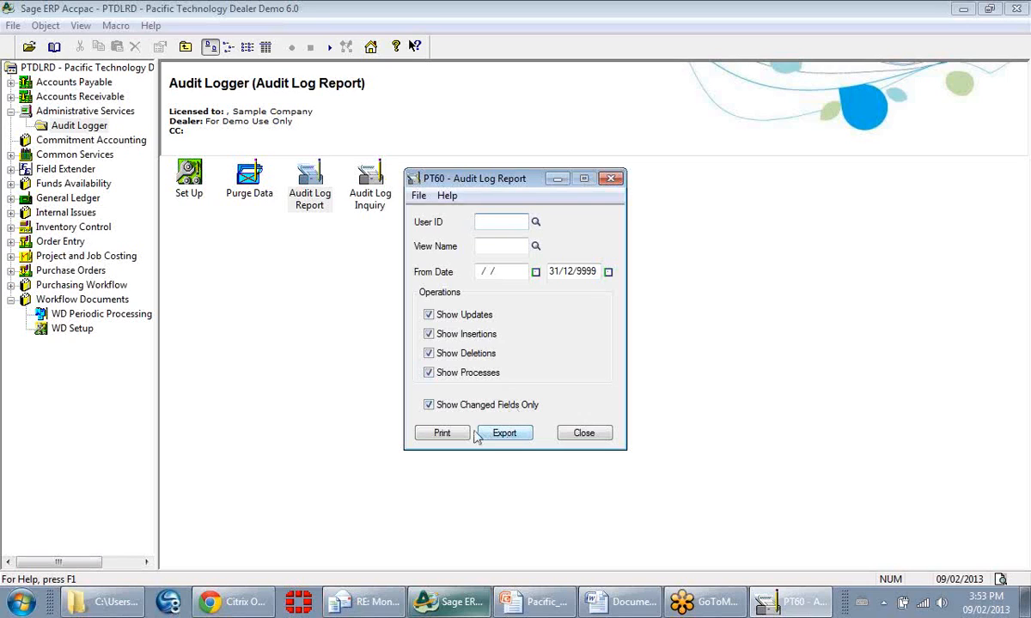
pyautogui.click(432, 437)
pyautogui.click(438, 433)
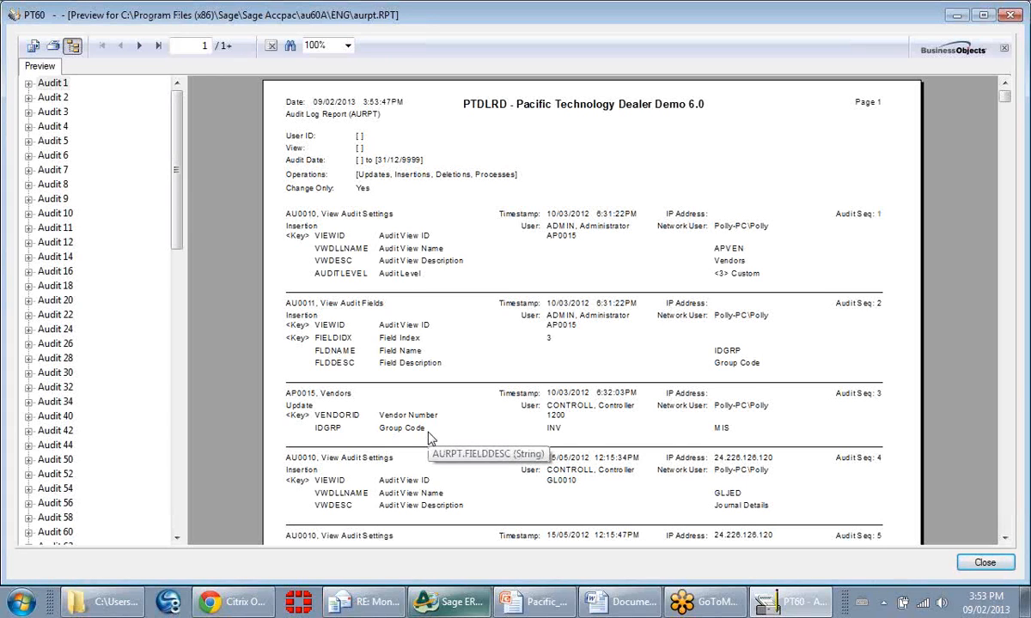
# Step: Examine the Vendors update entry's timestamp, user, network user, vendor number and old and new group codes, closing the report when done
pyautogui.click(314, 216)
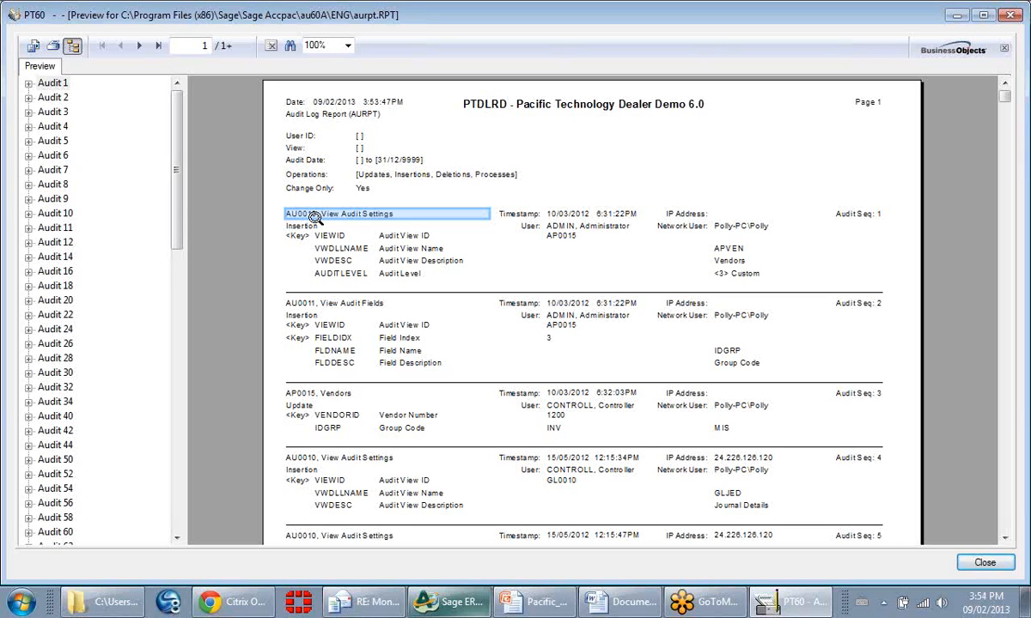
pyautogui.click(335, 396)
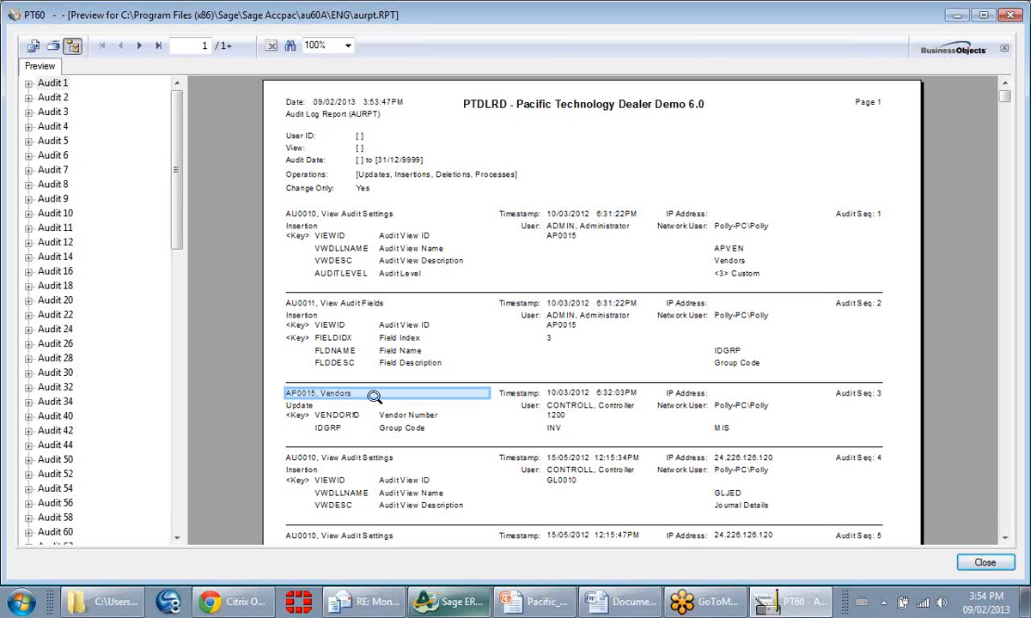
pyautogui.click(576, 395)
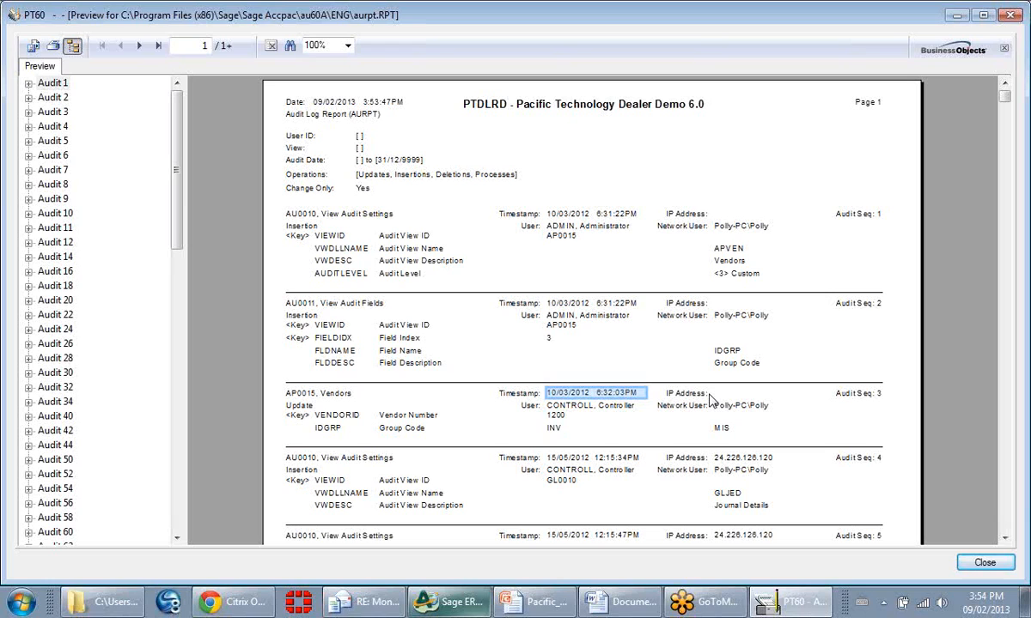
pyautogui.click(578, 407)
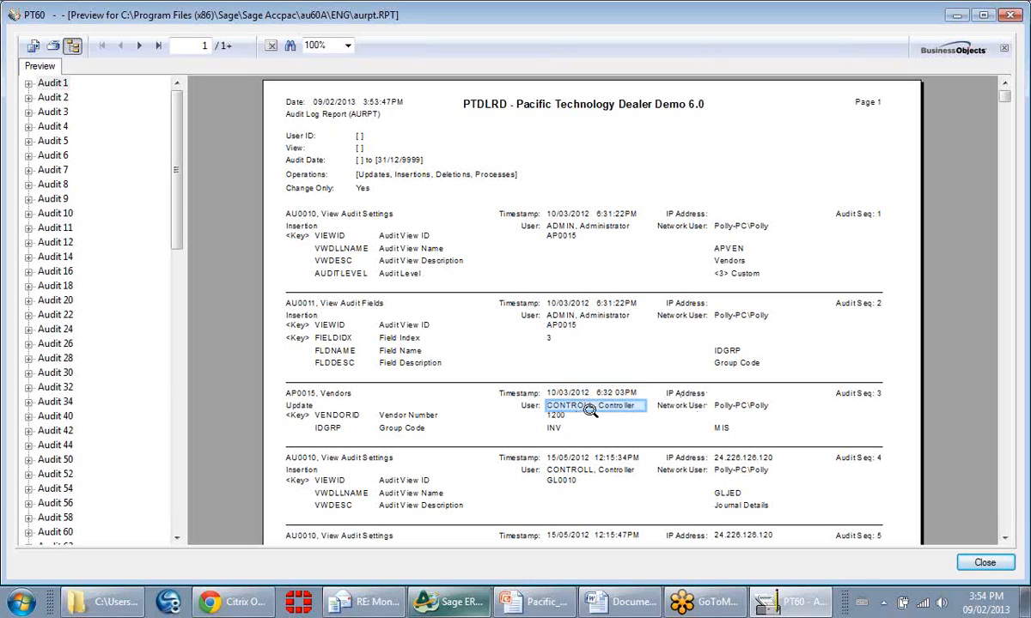
pyautogui.click(722, 408)
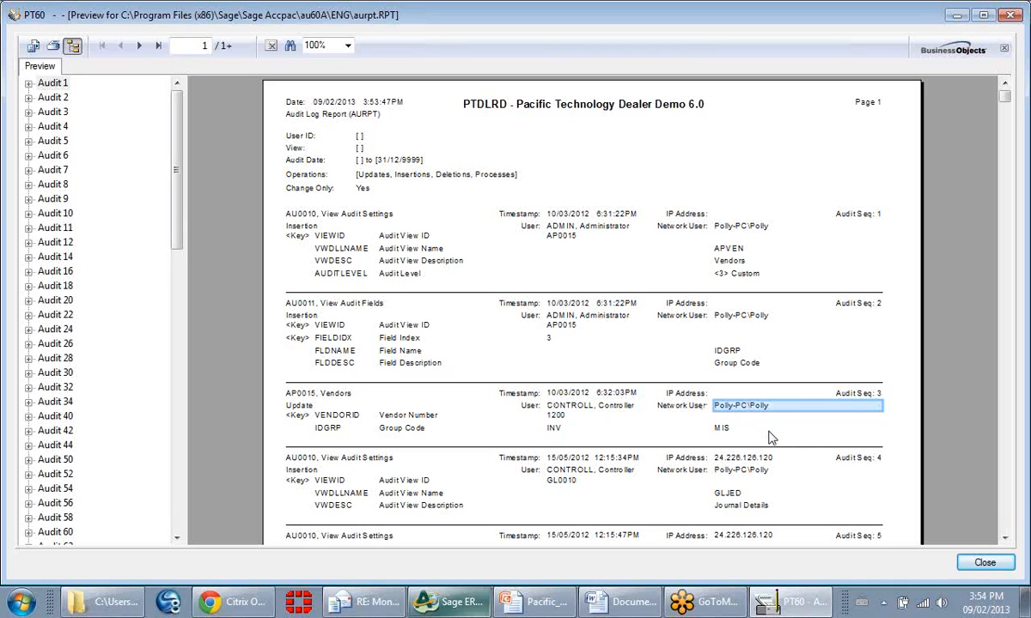
pyautogui.click(554, 419)
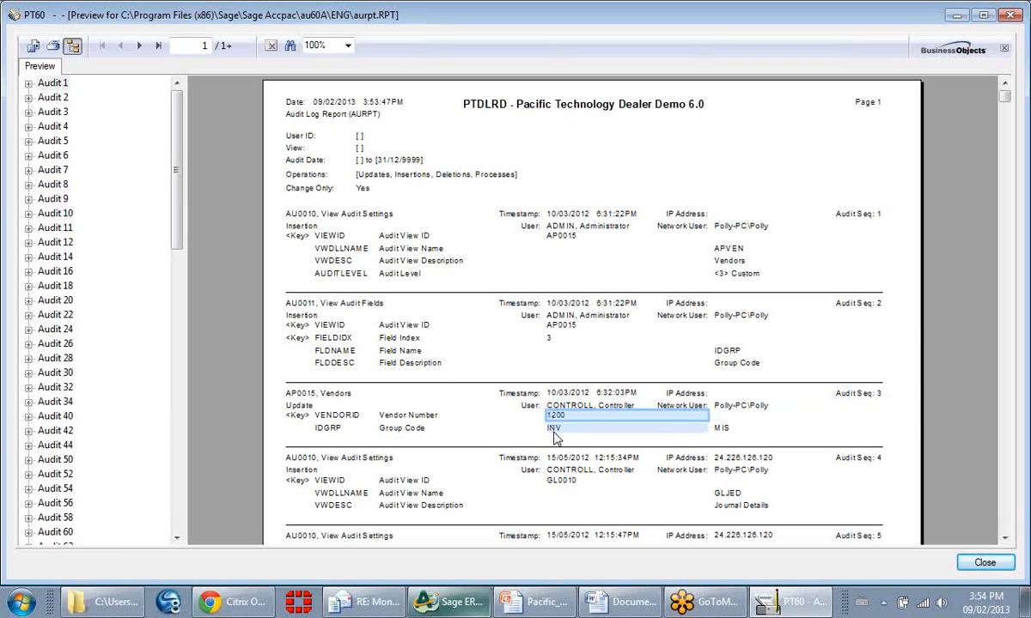
pyautogui.click(554, 432)
pyautogui.click(741, 434)
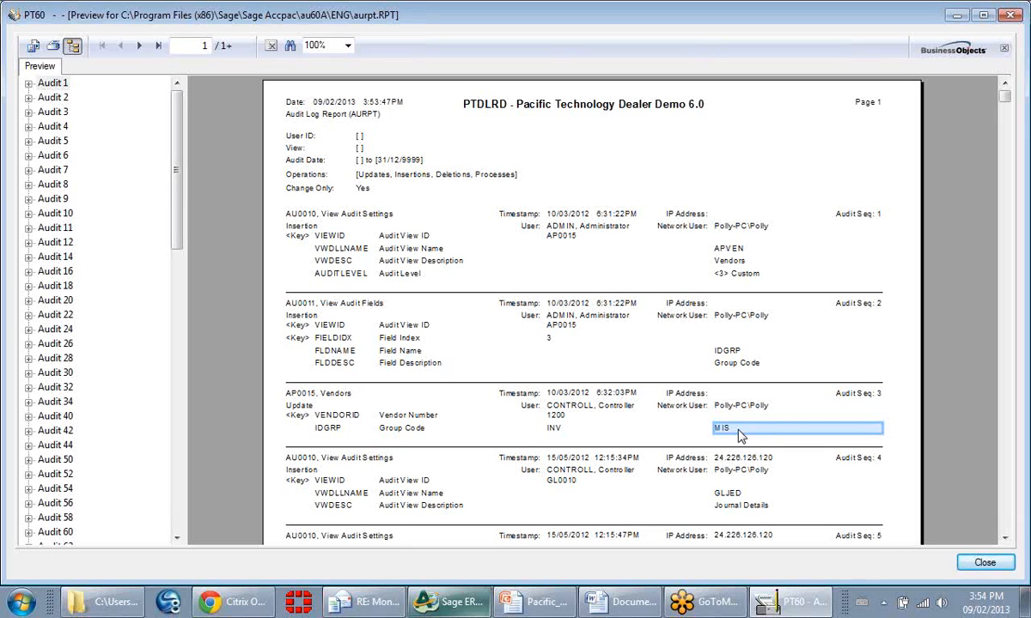
pyautogui.click(985, 563)
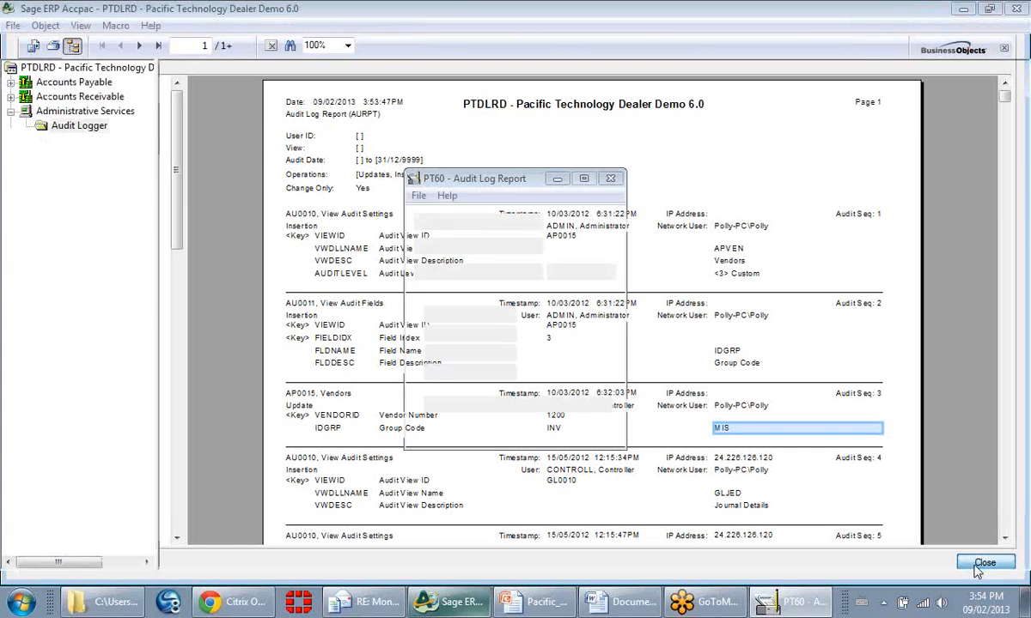
pyautogui.click(586, 434)
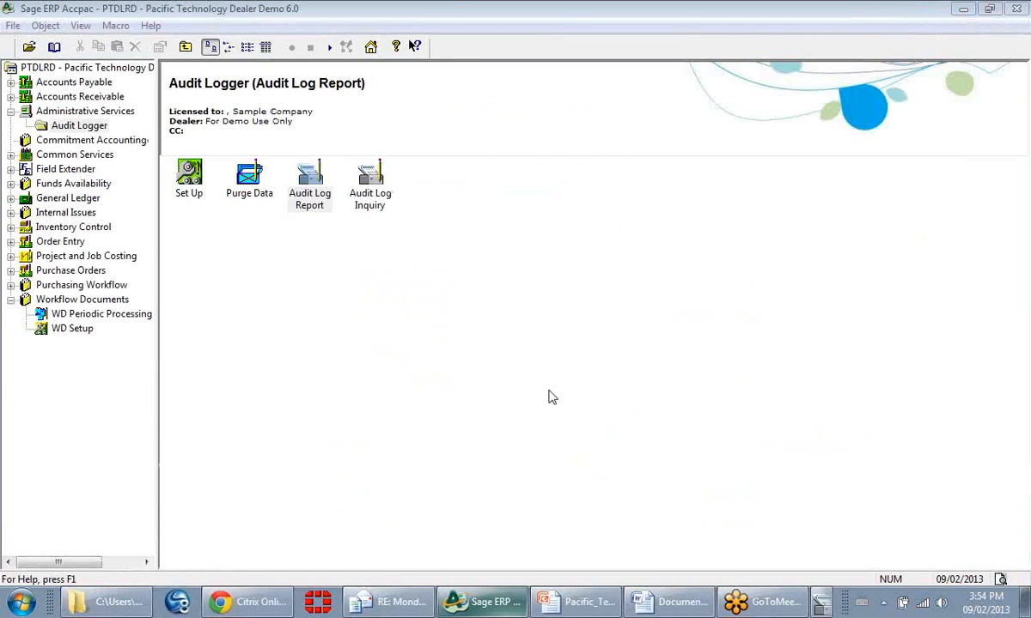
# Step: List all operations in the Audit Log Inquiry, view the details of the View Audit Fields entry with Audit Seq 2, and close the inquiry
pyautogui.doubleClick(365, 204)
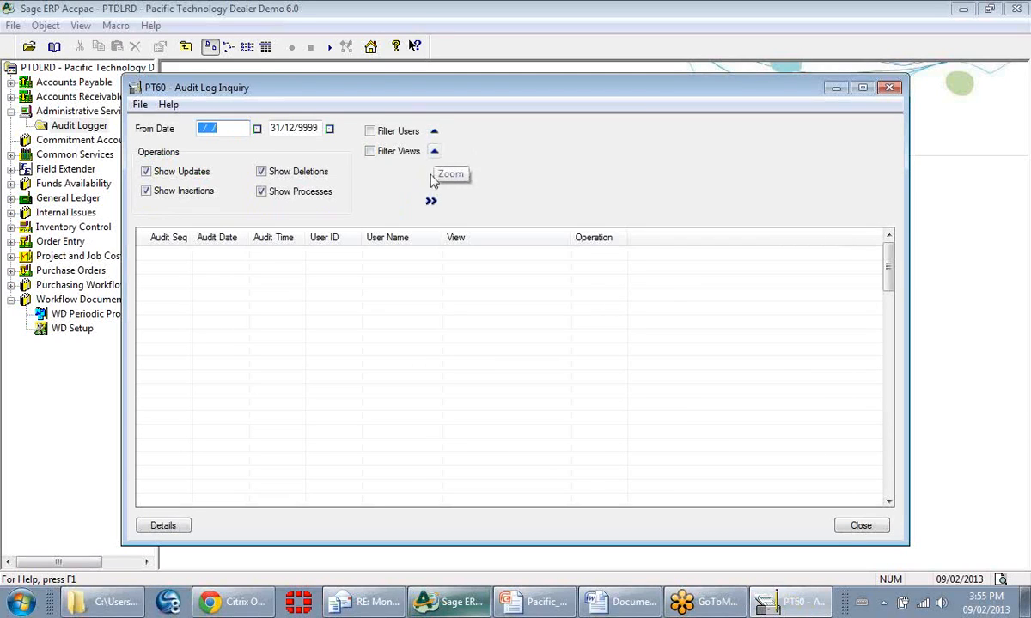
pyautogui.click(430, 200)
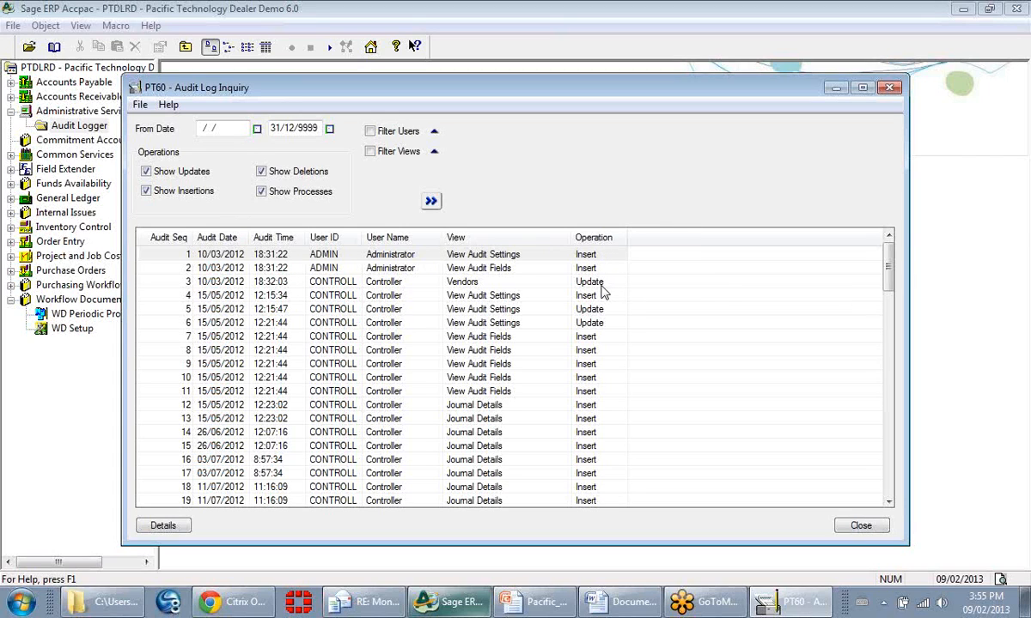
pyautogui.doubleClick(502, 269)
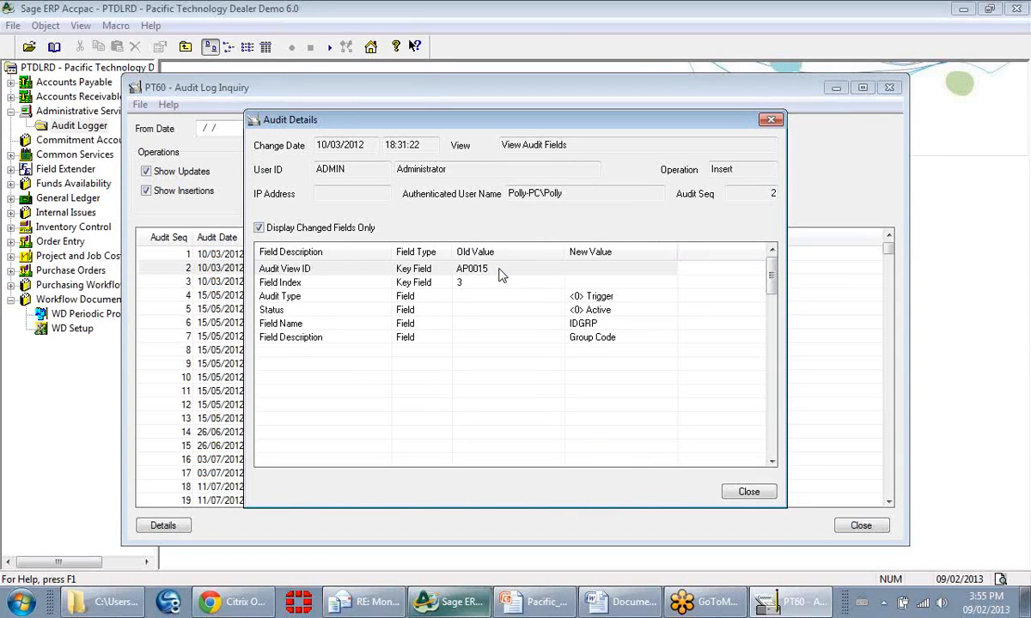
pyautogui.click(750, 497)
pyautogui.click(859, 526)
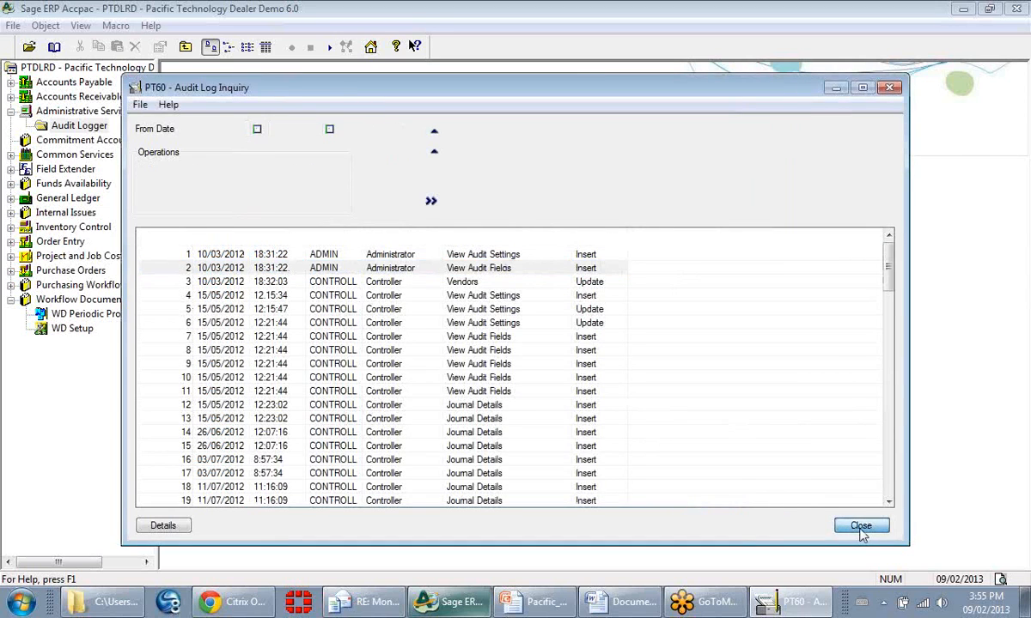
# Step: View the Audit Data Purge options and close the window without processing a purge
pyautogui.click(257, 194)
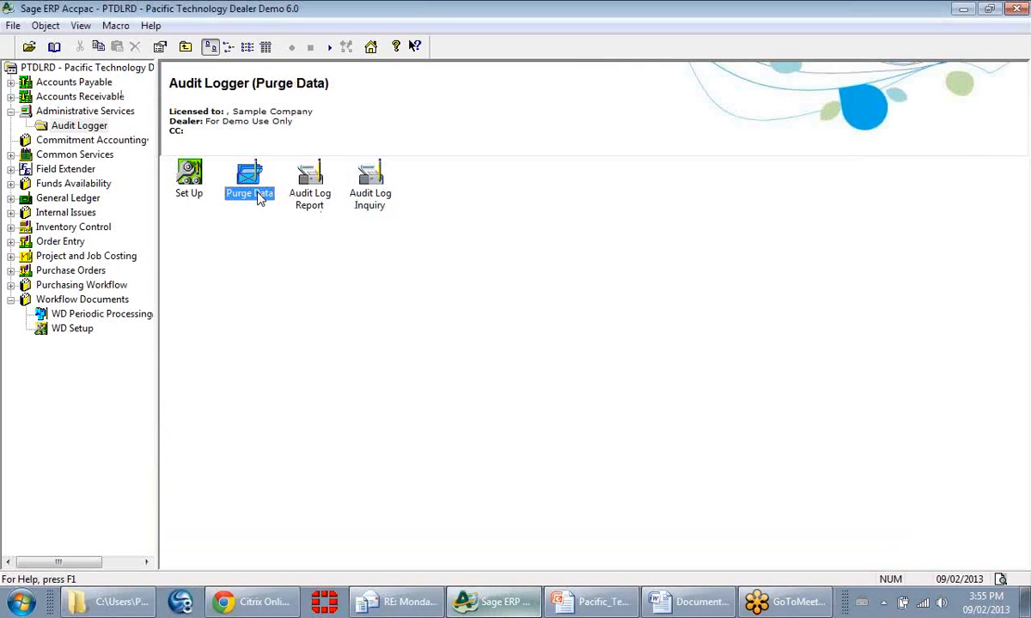
pyautogui.doubleClick(257, 194)
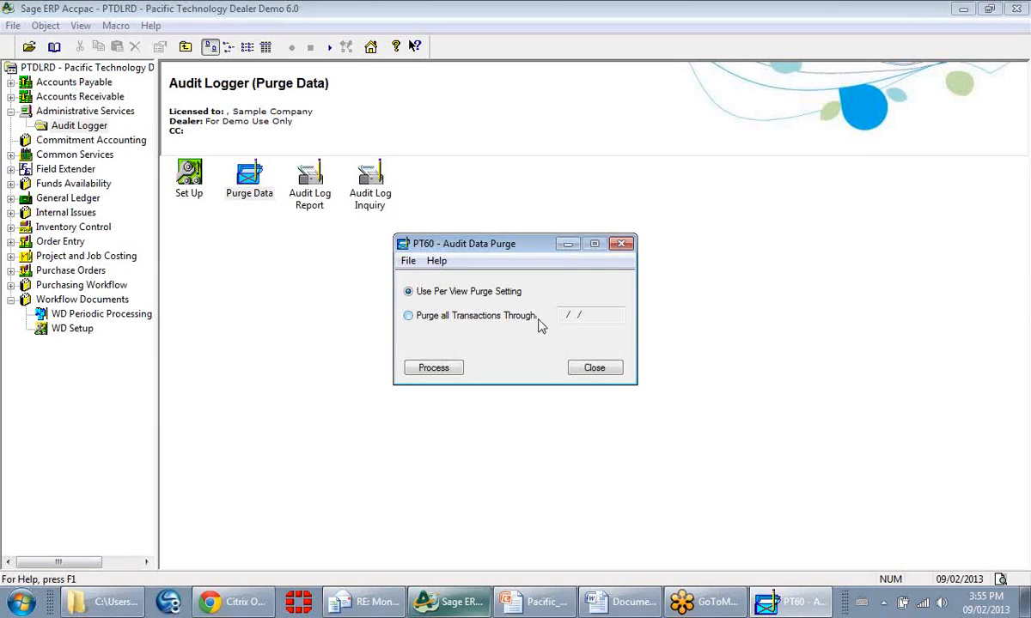
pyautogui.click(608, 368)
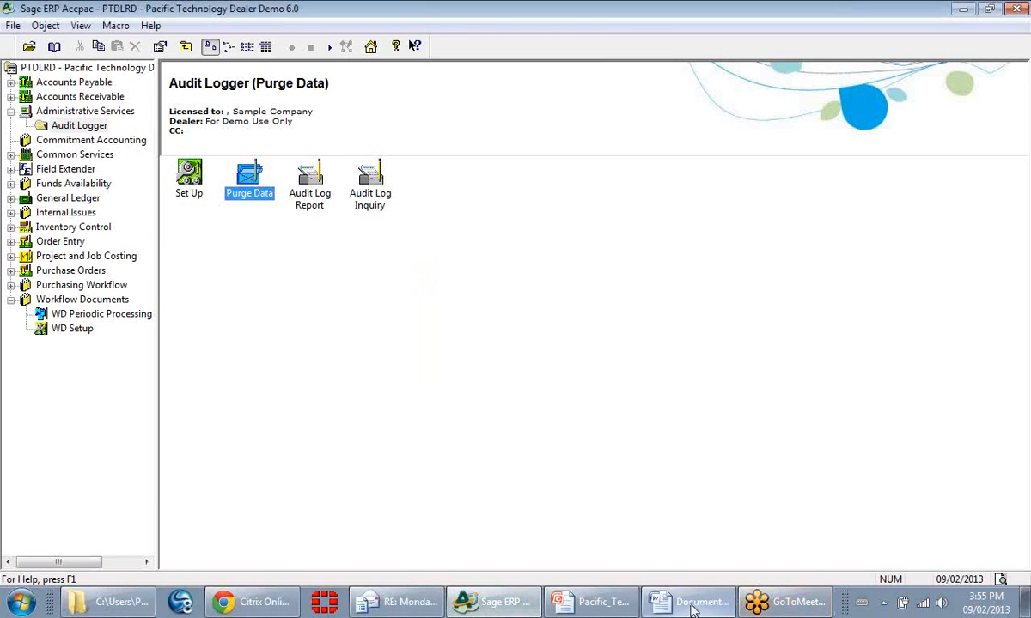
# Step: Switch to the Audit Logger Demo presentation in PowerPoint and start the slide show from the current slide
pyautogui.click(563, 608)
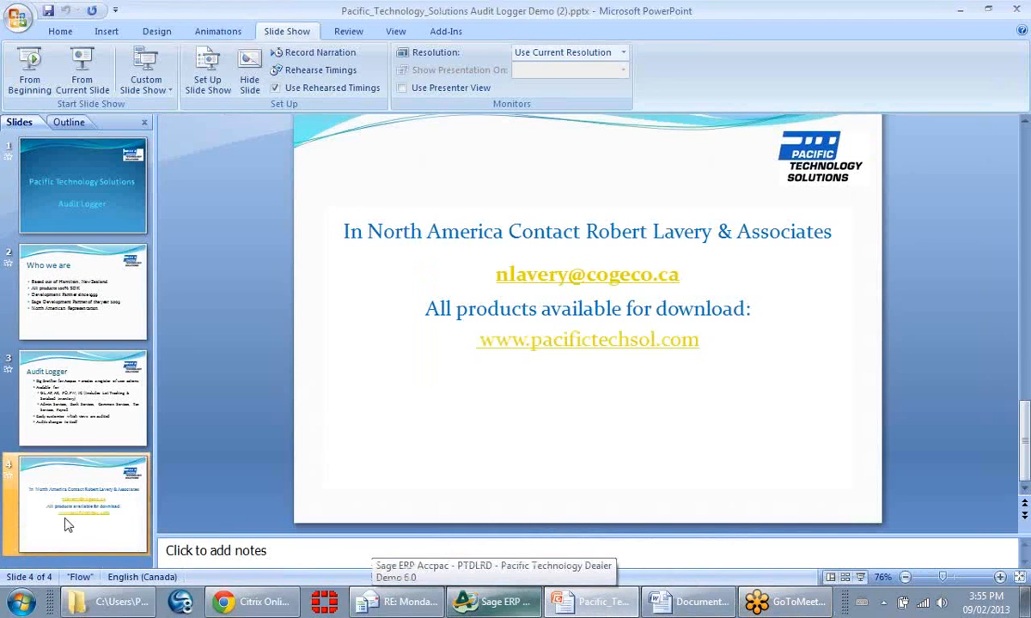
pyautogui.click(82, 69)
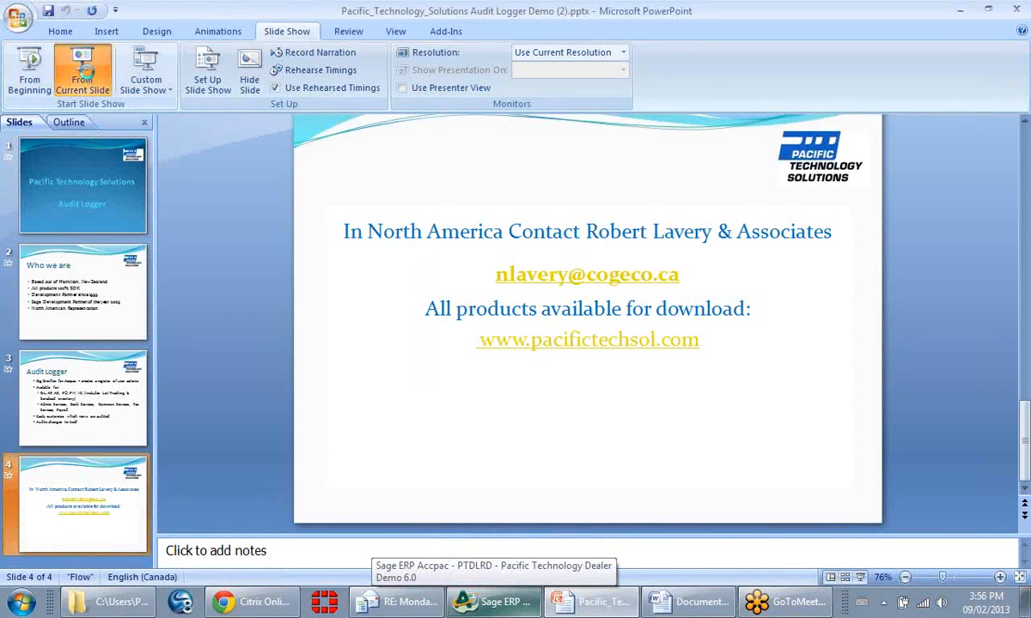